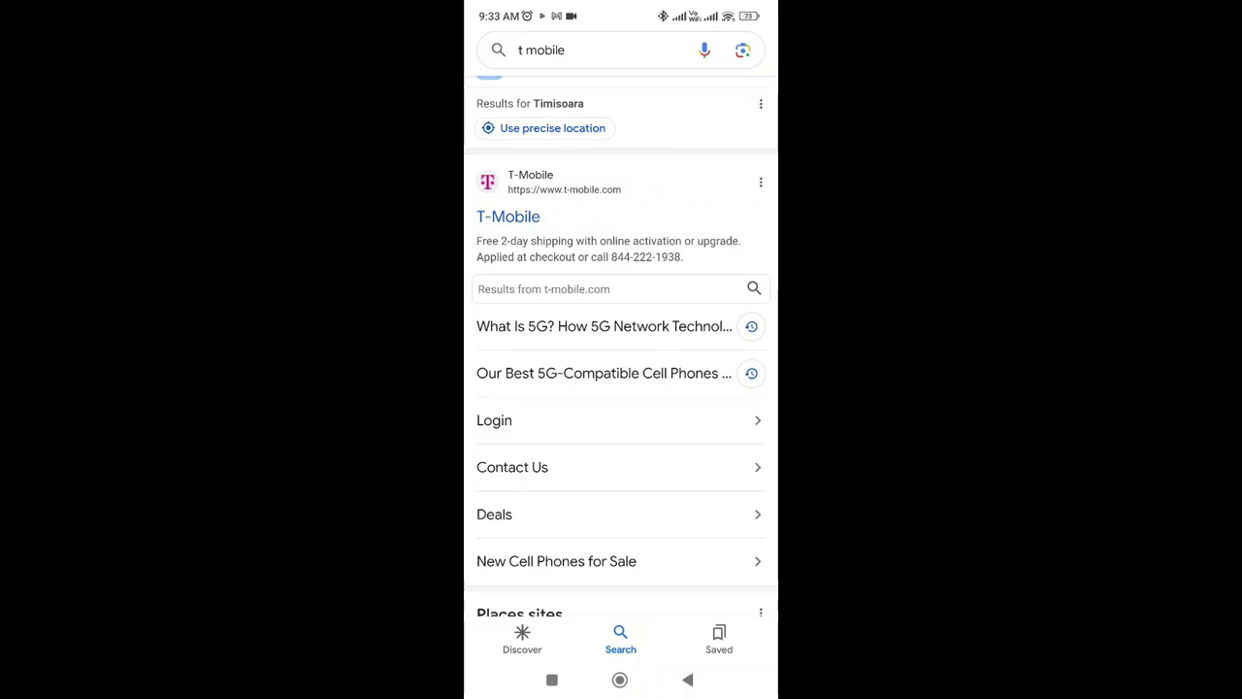
pyautogui.scroll(1, 621, 388)
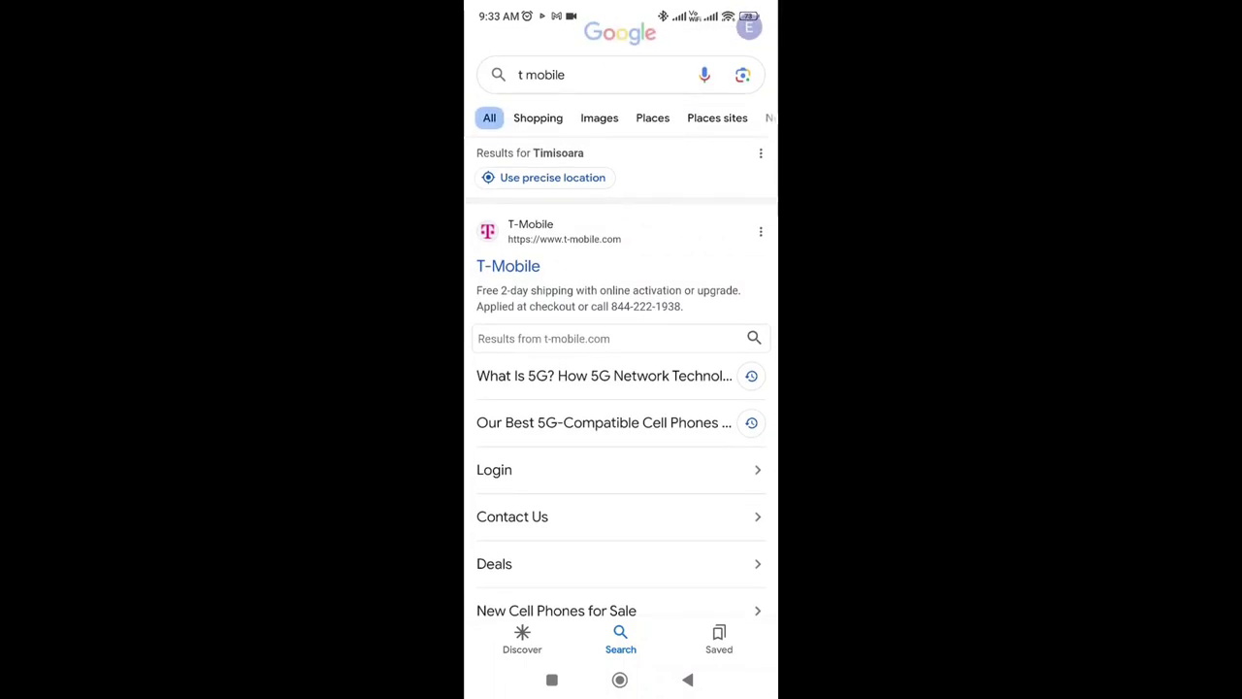